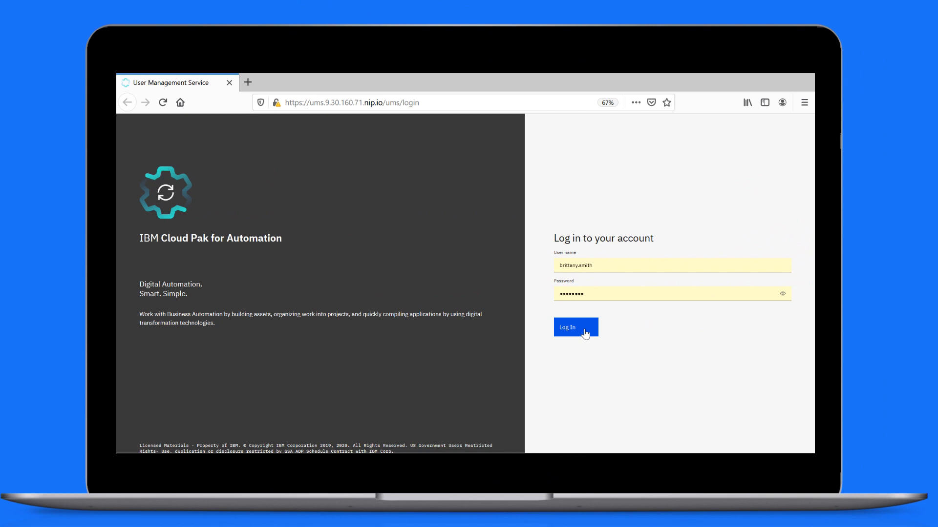
# Step: Log in with the filled-in credentials and expand the Workplace navigation menu
pyautogui.click(585, 333)
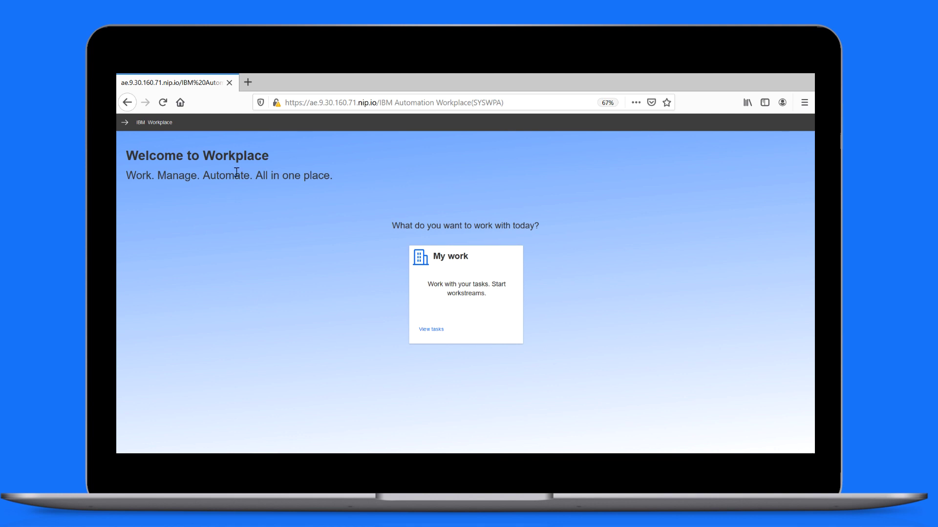
pyautogui.click(125, 123)
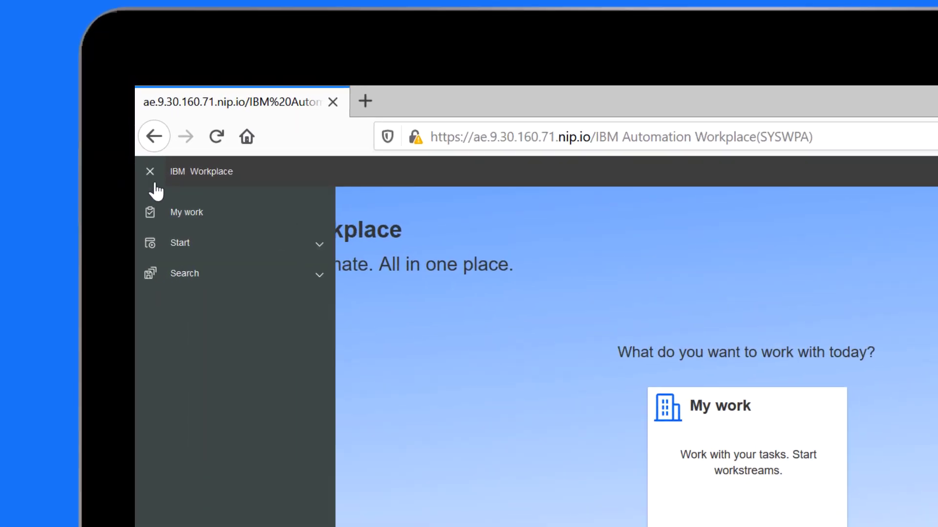
# Step: Start a Simple Approval named 'Travel approval' with instructions to review the design workshop travel
pyautogui.click(177, 247)
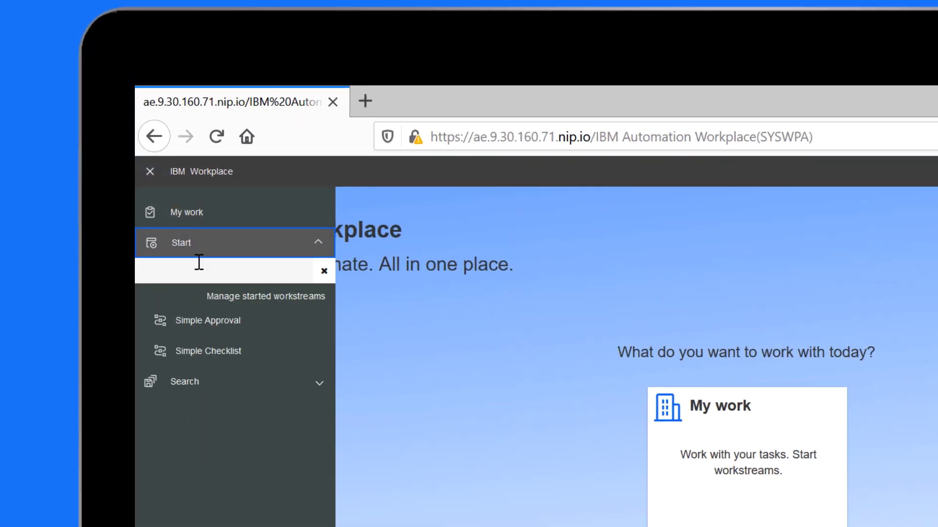
pyautogui.click(226, 326)
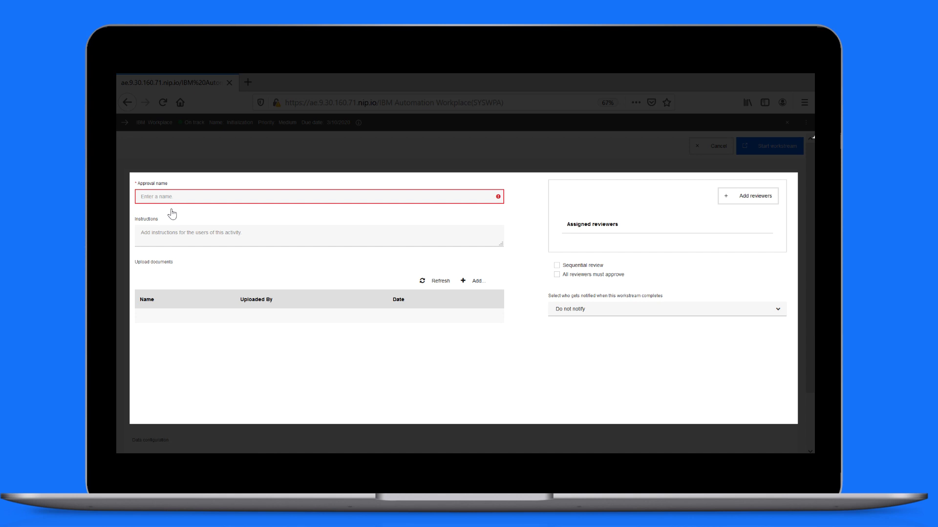
pyautogui.click(182, 198)
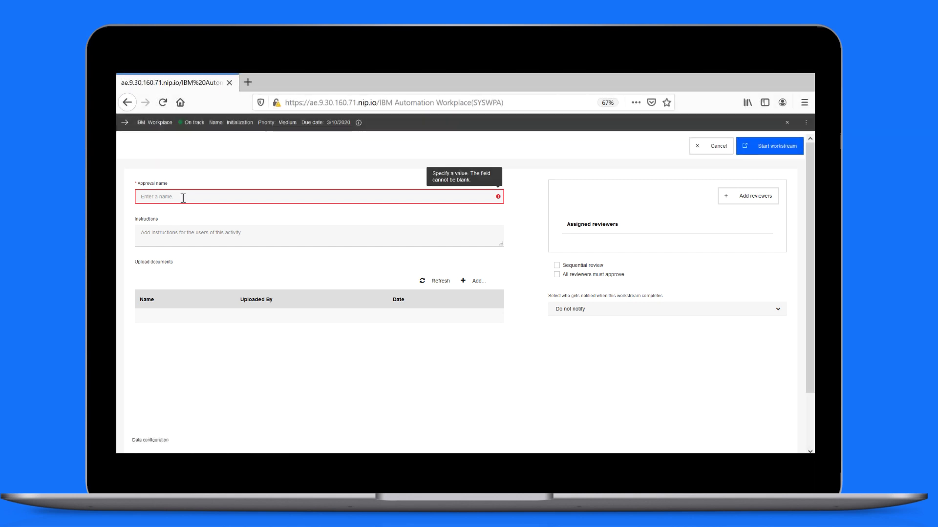
pyautogui.write('Travel approval')
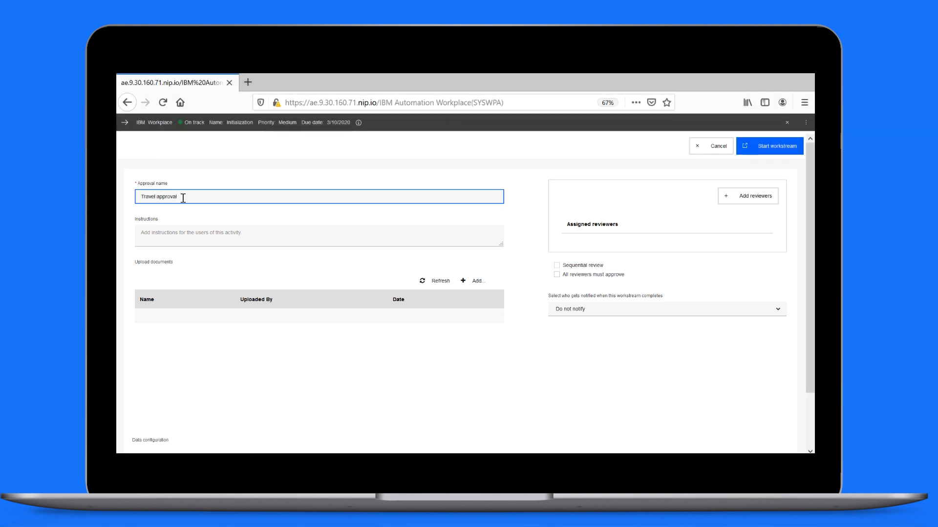
pyautogui.click(154, 230)
pyautogui.write('Requesting travel approval for design workshop. Please, review and approve. Thanks')
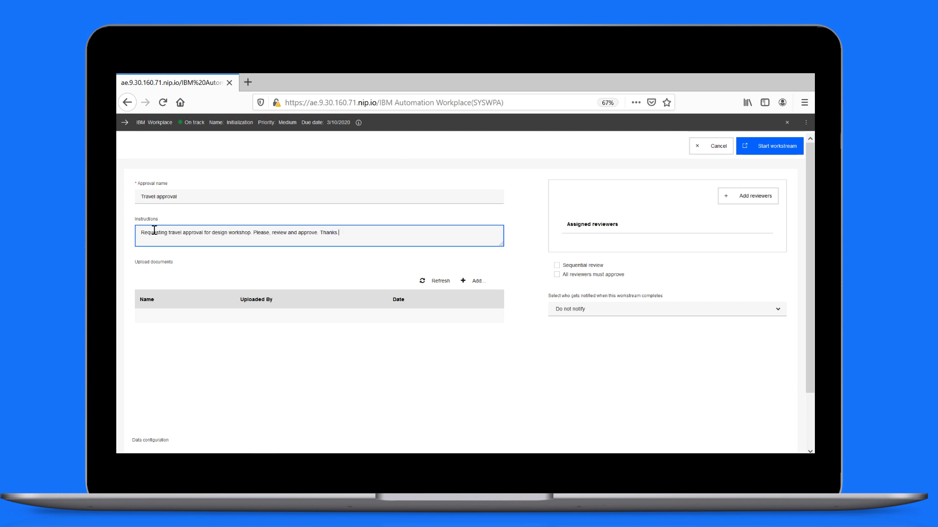
# Step: Attach and upload Travel Request.docx to the approval
pyautogui.click(466, 284)
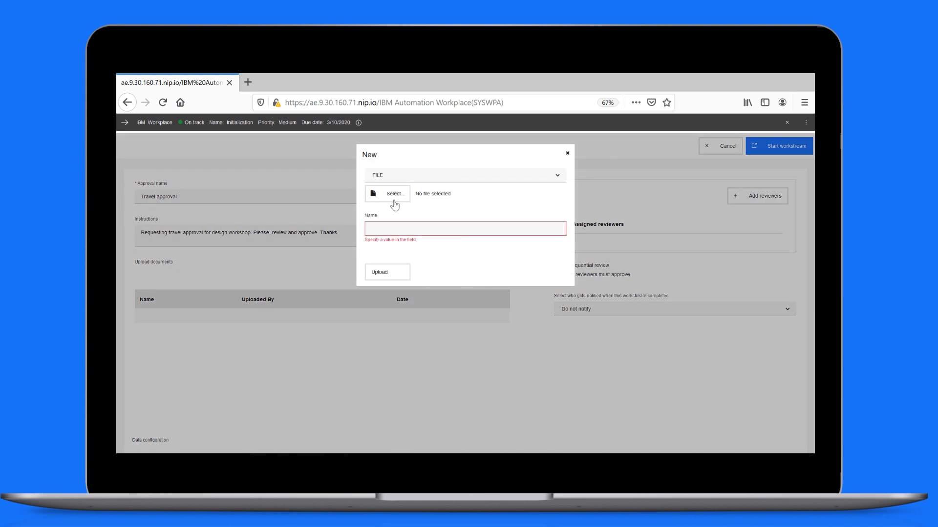
pyautogui.click(393, 198)
pyautogui.click(330, 166)
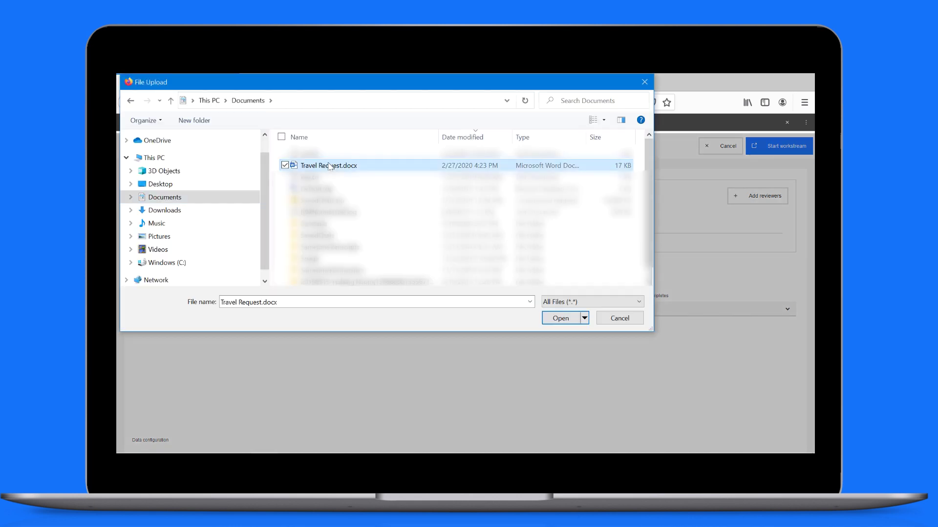
pyautogui.click(561, 318)
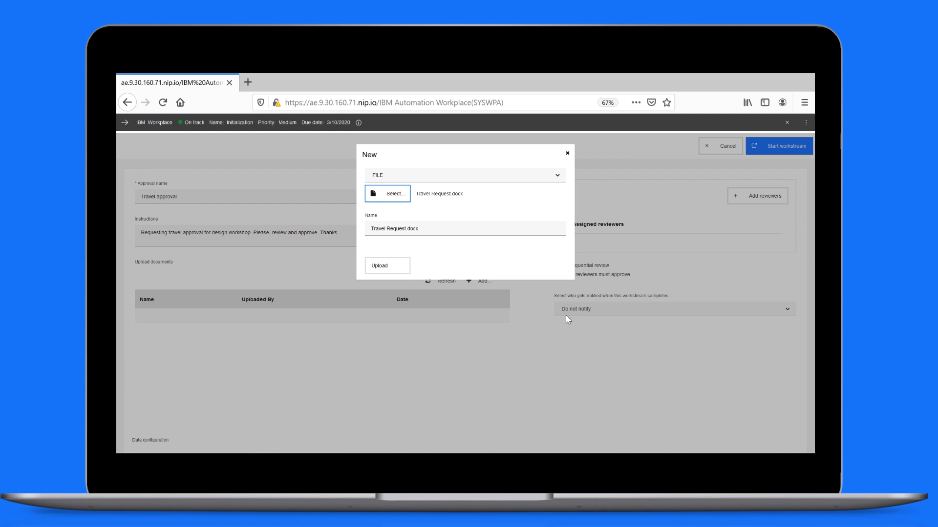
pyautogui.click(388, 269)
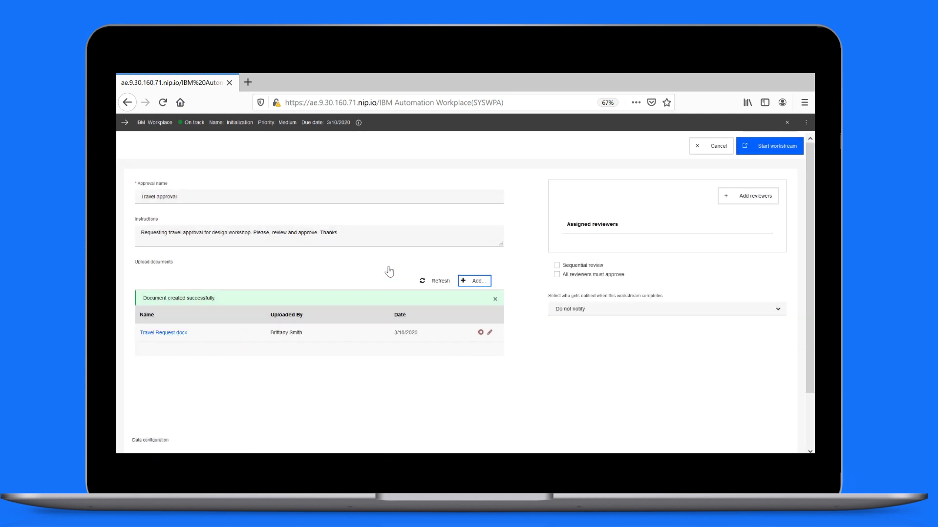
pyautogui.scroll(-2, 389, 272)
# Step: Add a Text data item 'Traveler' holding the traveler's name
pyautogui.click(145, 420)
pyautogui.scroll(-1, 145, 424)
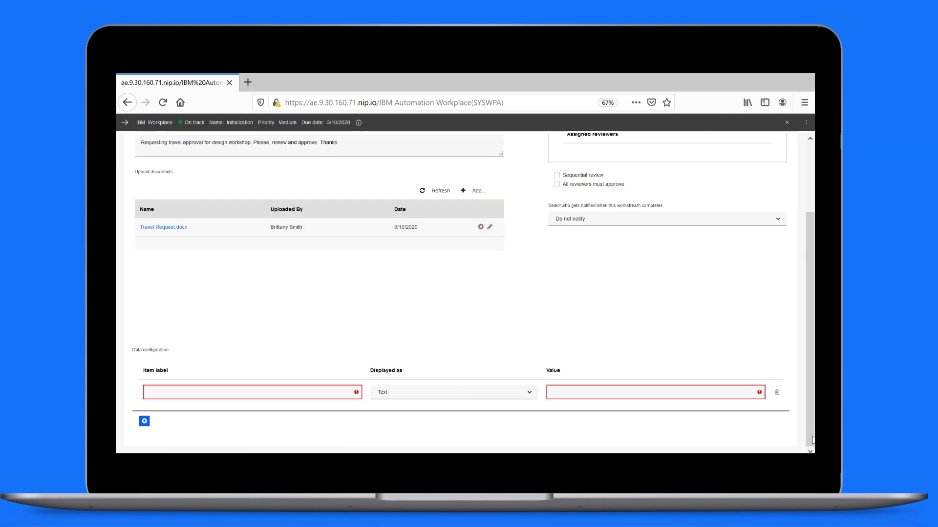
pyautogui.click(245, 392)
pyautogui.write('Traveler')
pyautogui.click(386, 392)
pyautogui.click(389, 338)
pyautogui.click(551, 392)
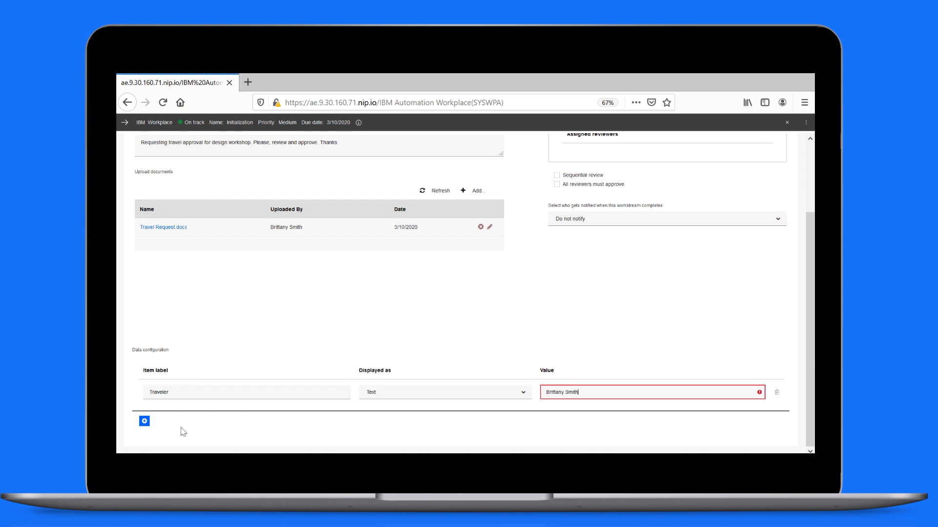
# Step: Add a 'Reason' data item with the value 'Design workshop'
pyautogui.click(144, 421)
pyautogui.click(158, 417)
pyautogui.write('Reason')
pyautogui.click(559, 420)
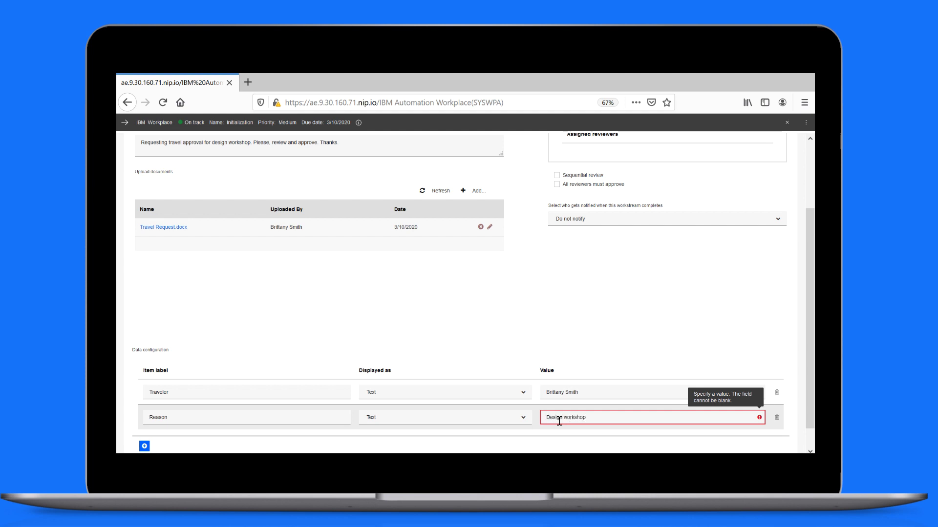
pyautogui.write('Design workshop')
pyautogui.click(144, 446)
# Step: Add a 'Destination' data item as a Text area with the pasted destination address
pyautogui.click(160, 419)
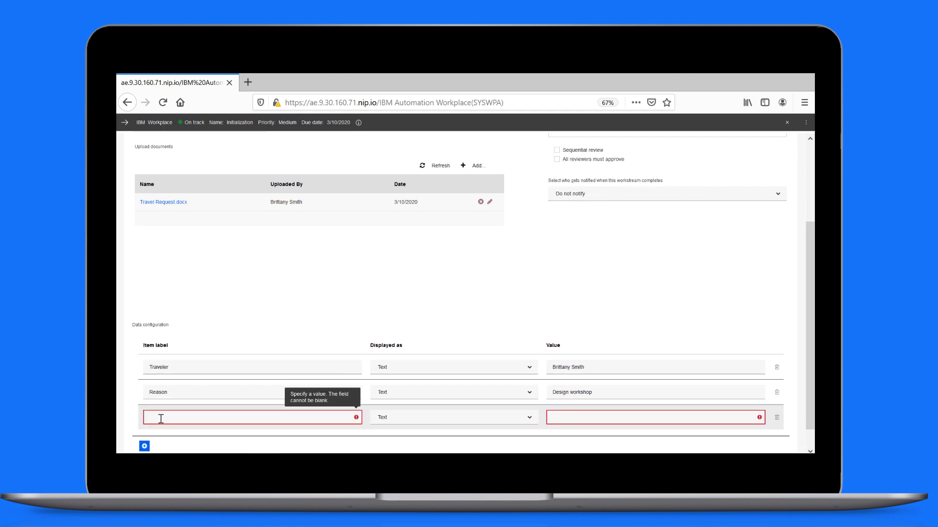
pyautogui.write('Destination')
pyautogui.click(384, 420)
pyautogui.click(387, 369)
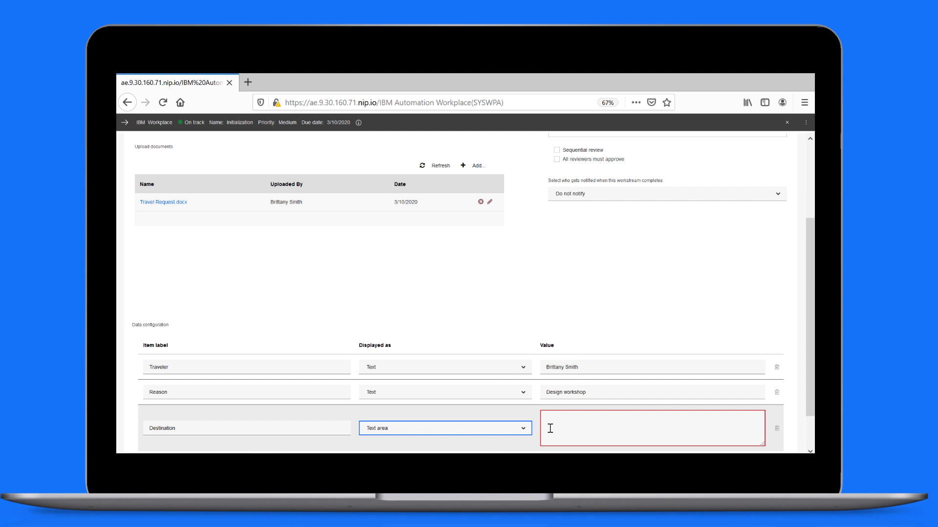
pyautogui.click(561, 425)
pyautogui.write('IBM Plaza - Research Centre 330 North Wabash Chicago, IL, 60611-8509 USA')
pyautogui.scroll(-1, 391, 415)
# Step: Add a 'Date' data item as a Date picker set to April 7, 2020
pyautogui.click(144, 422)
pyautogui.click(156, 393)
pyautogui.write('D')
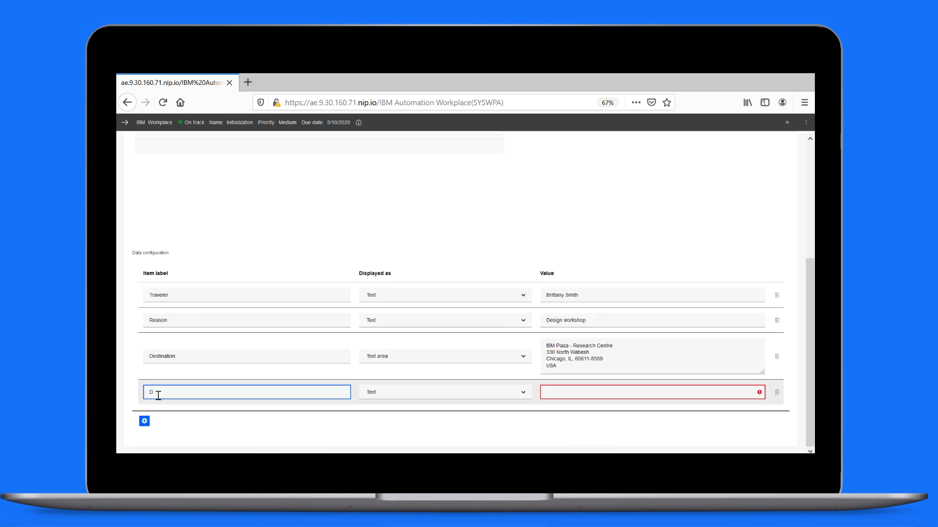
pyautogui.write('ate')
pyautogui.click(394, 392)
pyautogui.click(386, 350)
pyautogui.click(578, 393)
pyautogui.click(636, 287)
pyautogui.click(577, 327)
pyautogui.click(812, 163)
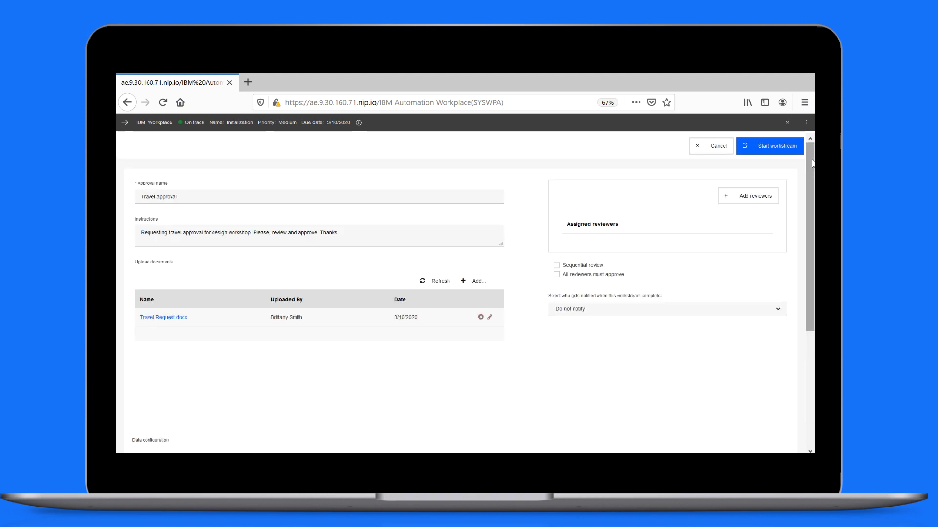
# Step: Add the first reviewer found by a user search for 'e'
pyautogui.click(746, 204)
pyautogui.write('ed')
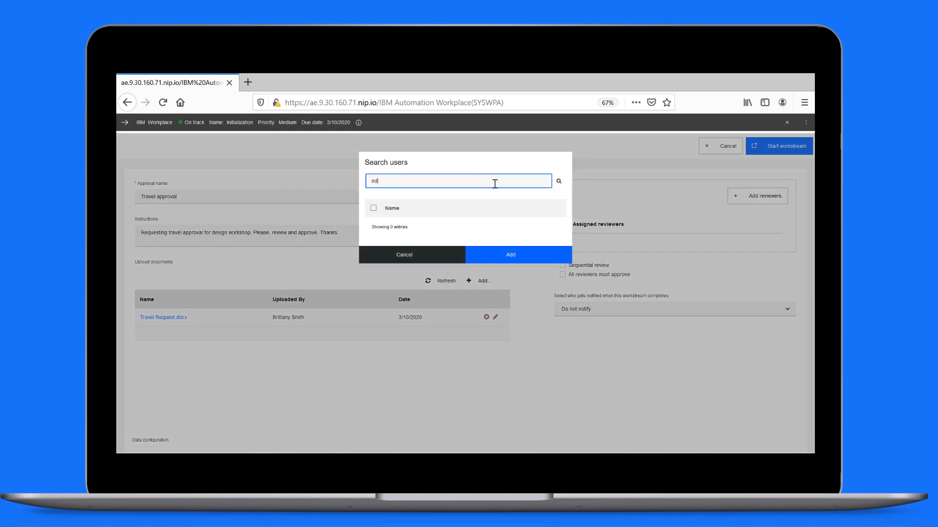
pyautogui.click(558, 181)
pyautogui.click(373, 227)
pyautogui.click(494, 319)
# Step: Add the second reviewer from a user search and set up completion notification
pyautogui.click(738, 200)
pyautogui.write('paul')
pyautogui.click(558, 182)
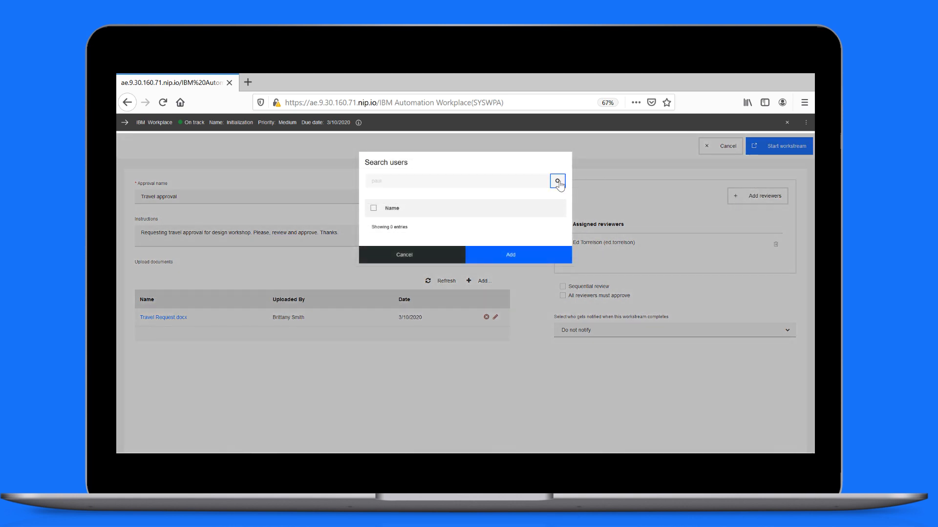
pyautogui.click(373, 228)
pyautogui.click(495, 320)
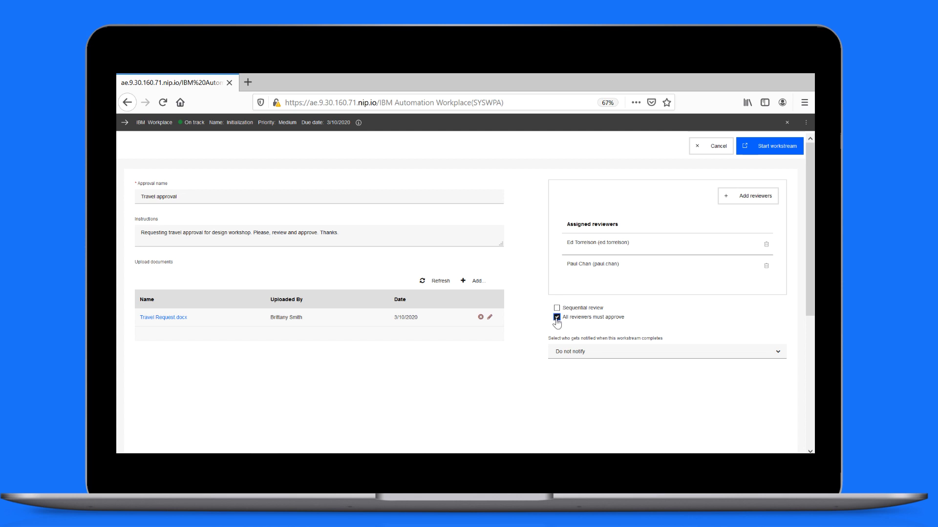
pyautogui.click(740, 352)
# Step: Enable Notify me on completion, sign in as a reviewer, and open the Travel approval task
pyautogui.click(655, 373)
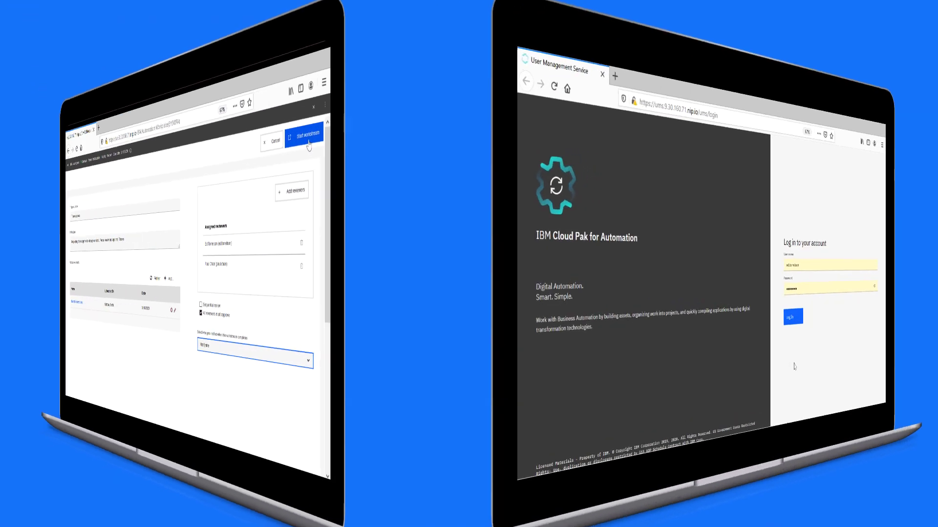
pyautogui.click(800, 320)
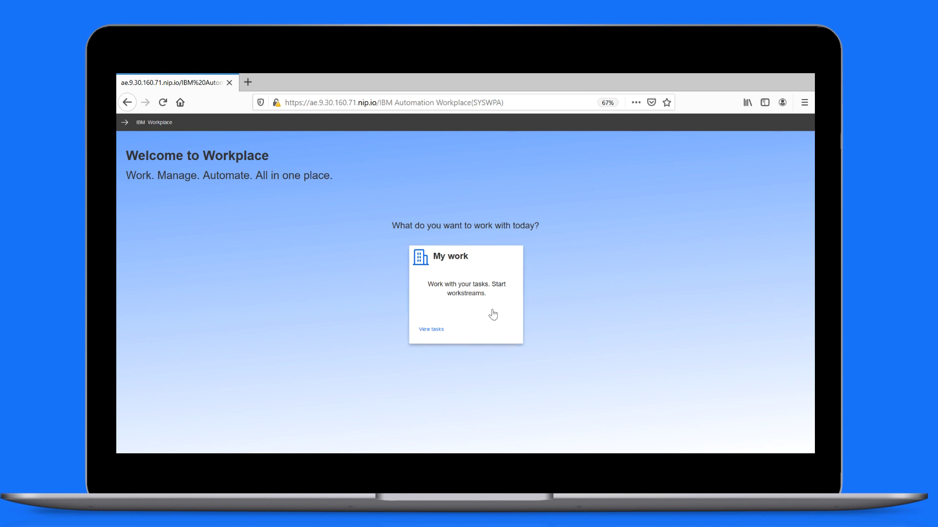
pyautogui.click(465, 308)
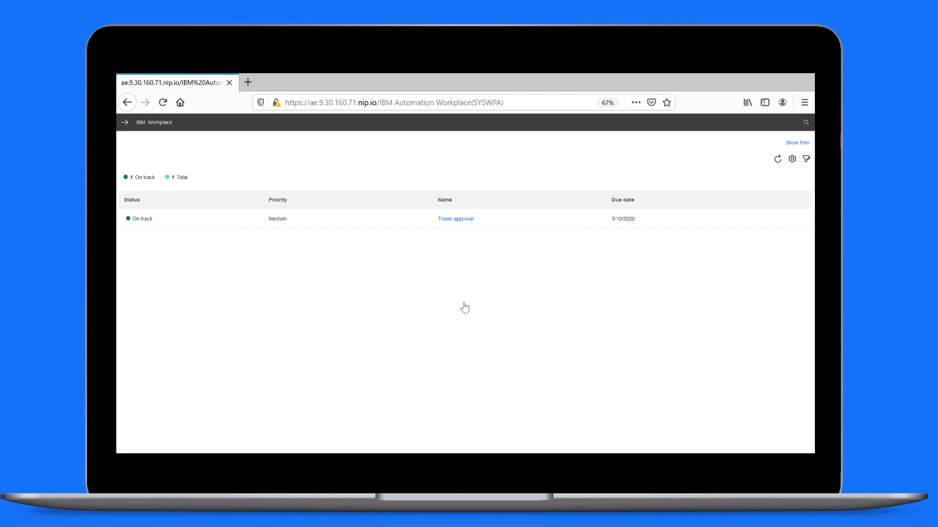
pyautogui.click(456, 220)
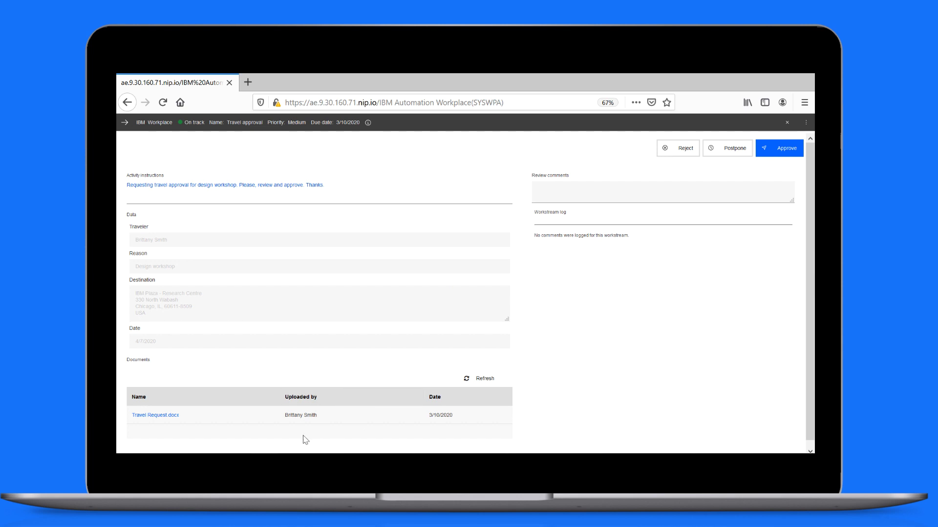
# Step: View Travel Request.docx in Word, close it, and start the review comment
pyautogui.click(174, 418)
pyautogui.click(508, 316)
pyautogui.moveTo(653, 282); pyautogui.dragTo(654, 238)
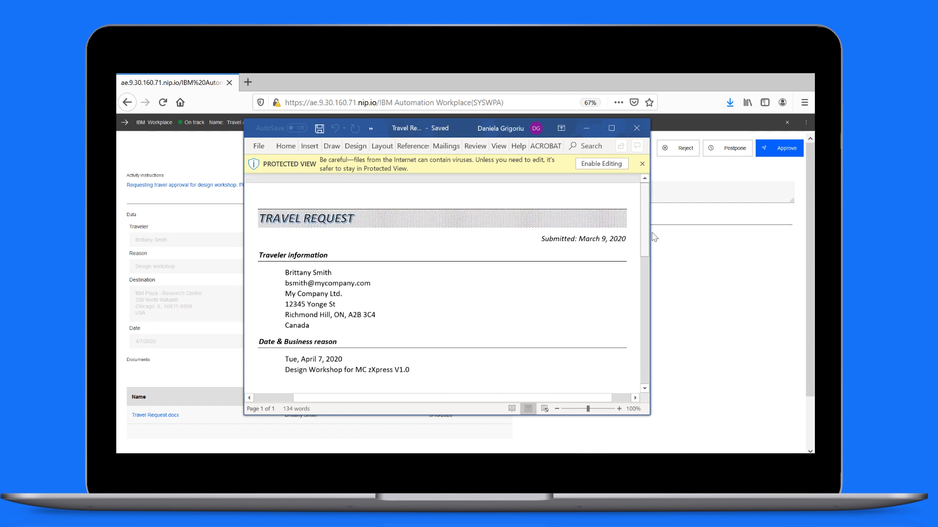
pyautogui.click(637, 129)
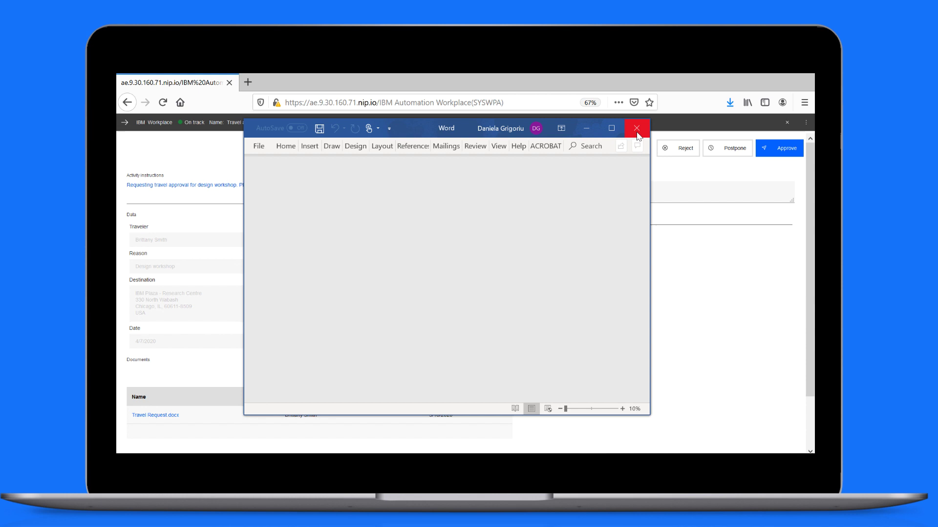
pyautogui.click(561, 194)
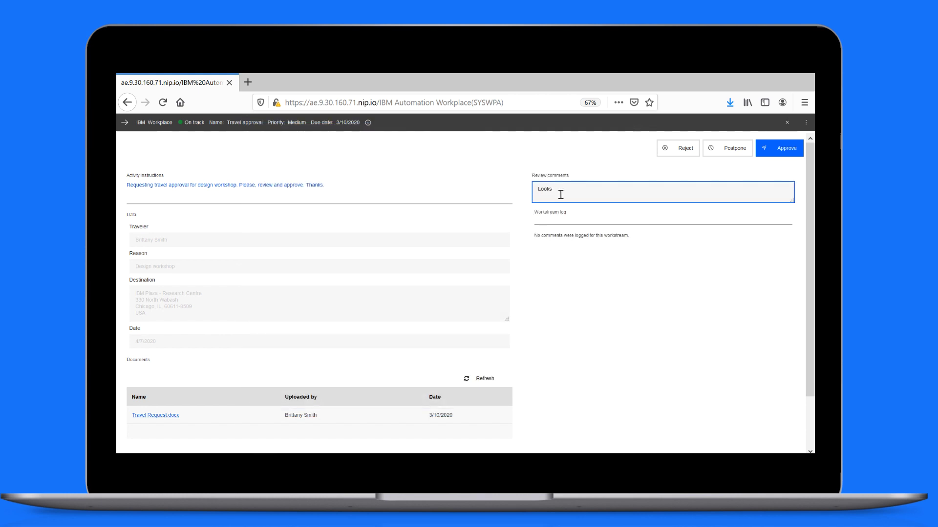
# Step: Approve with the comment 'Looks good' and log in as the second reviewer
pyautogui.click(780, 156)
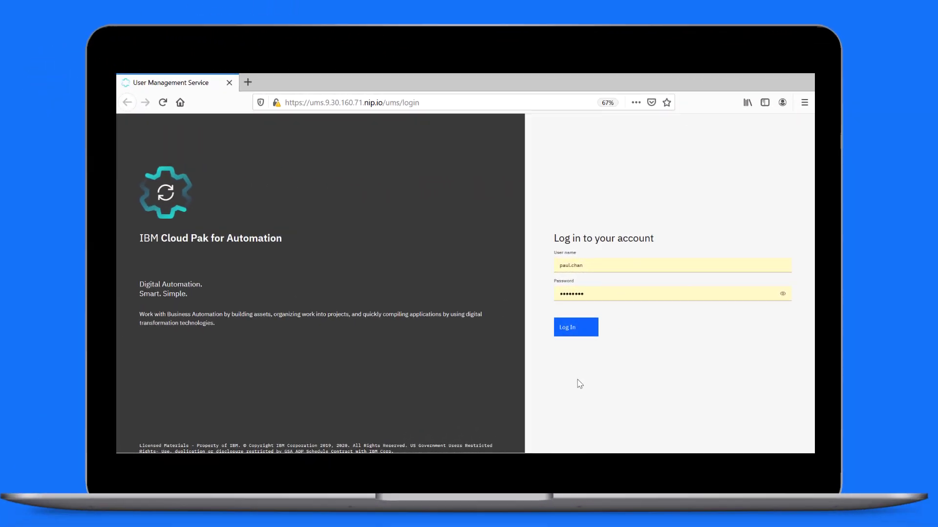
pyautogui.click(583, 331)
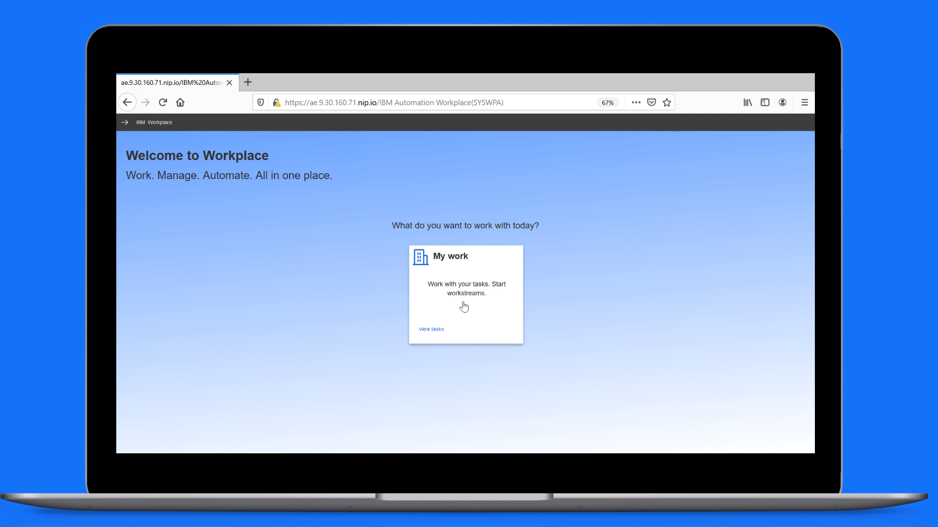
# Step: Open the Travel approval task from My work and review Travel Request.docx in Word
pyautogui.click(464, 307)
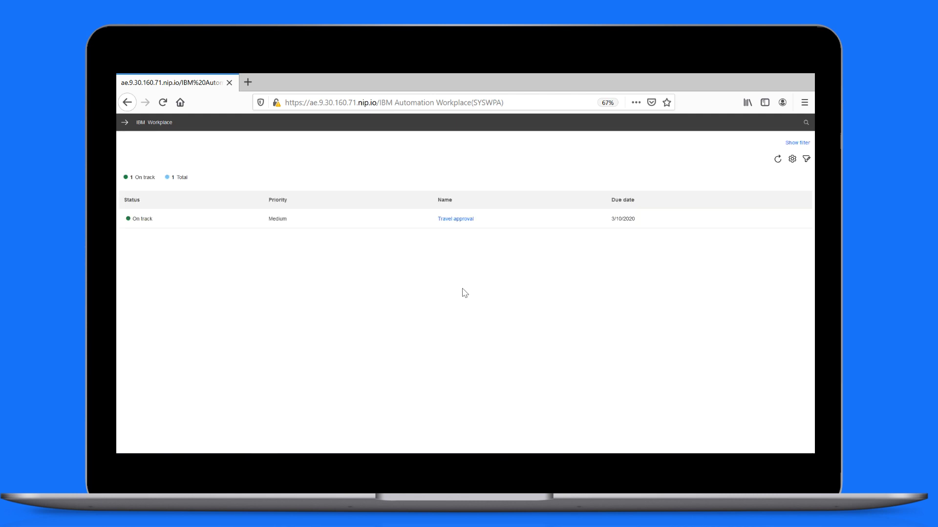
pyautogui.click(458, 221)
pyautogui.click(169, 416)
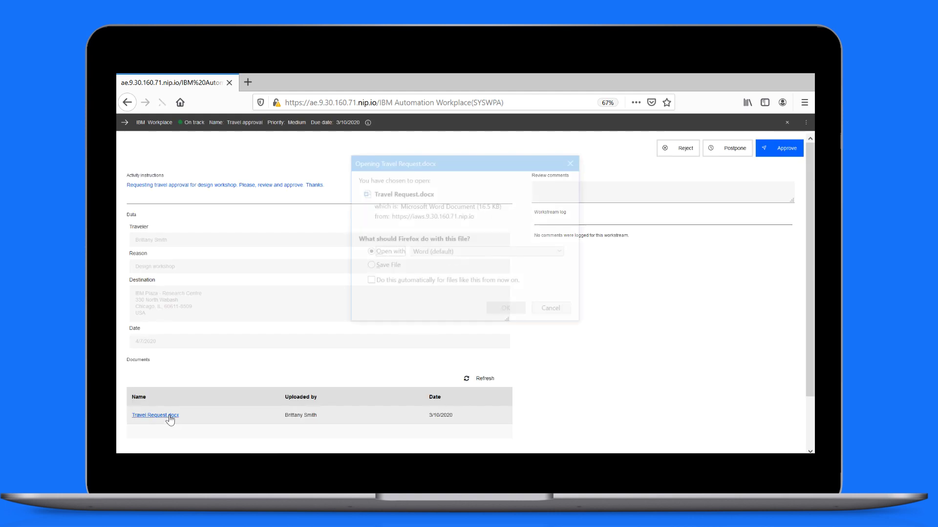
pyautogui.click(506, 308)
pyautogui.scroll(-3, 537, 280)
pyautogui.scroll(10, 537, 281)
pyautogui.click(637, 128)
# Step: Approve the task with the comment 'Looks ok to me. Approved'
pyautogui.click(550, 193)
pyautogui.write('Looks ok to me. Approved')
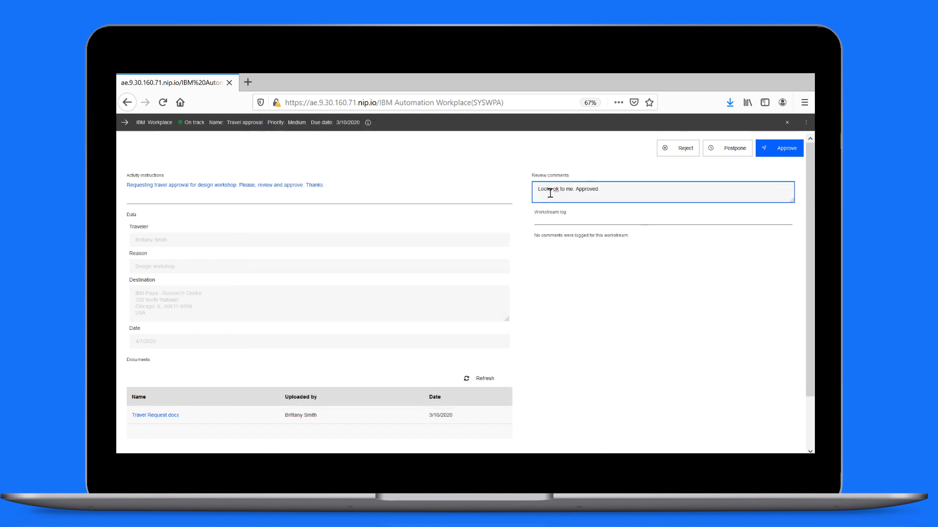
pyautogui.click(784, 150)
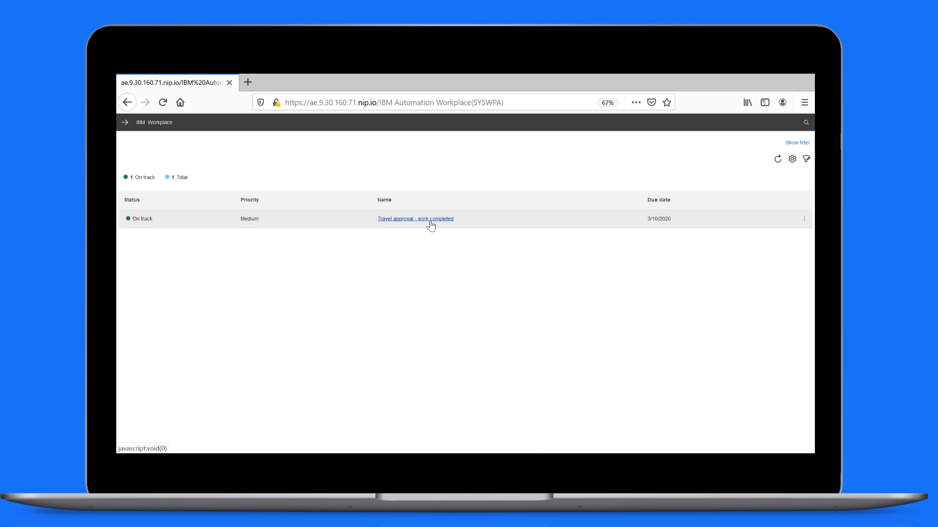
# Step: Open the 'Travel approval - work completed' task to mark it complete
pyautogui.click(431, 224)
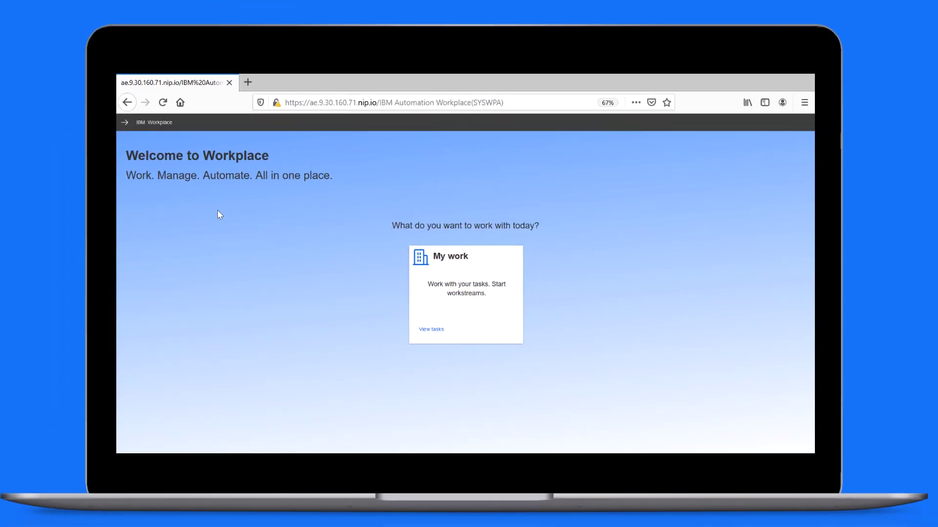
# Step: Open the Travel approval workstream's details via Start > Manage started workstreams
pyautogui.click(124, 124)
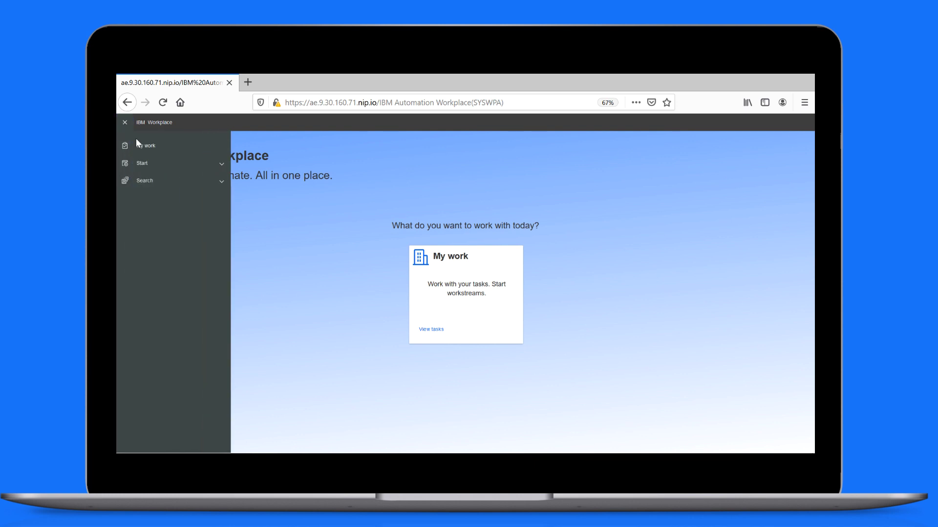
pyautogui.click(149, 164)
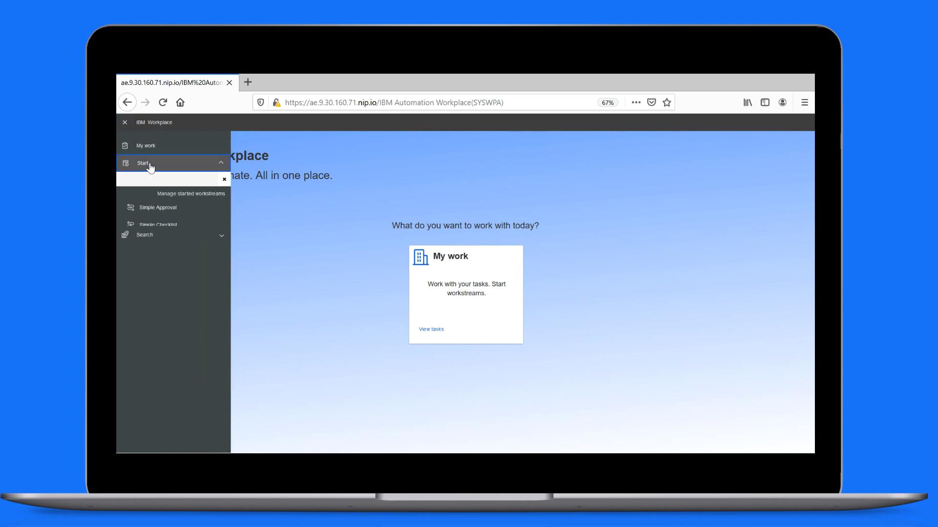
pyautogui.click(200, 194)
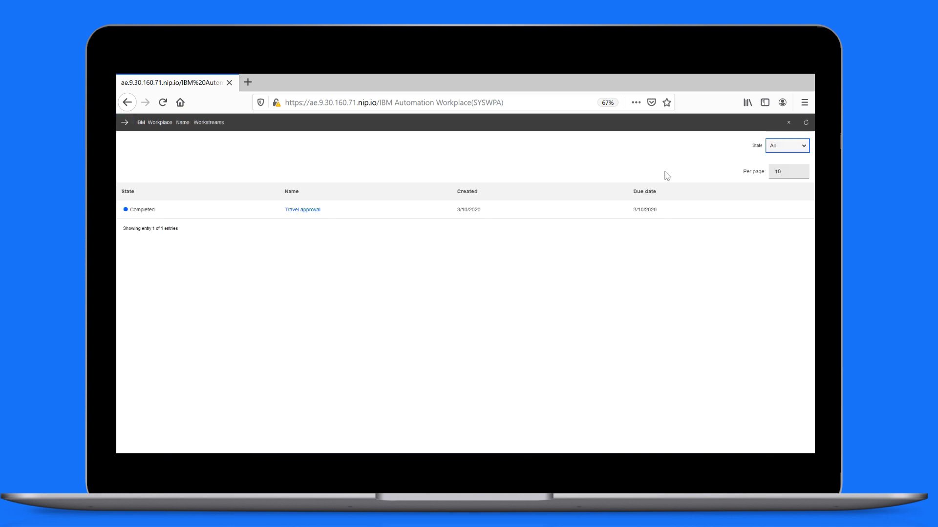
pyautogui.click(300, 211)
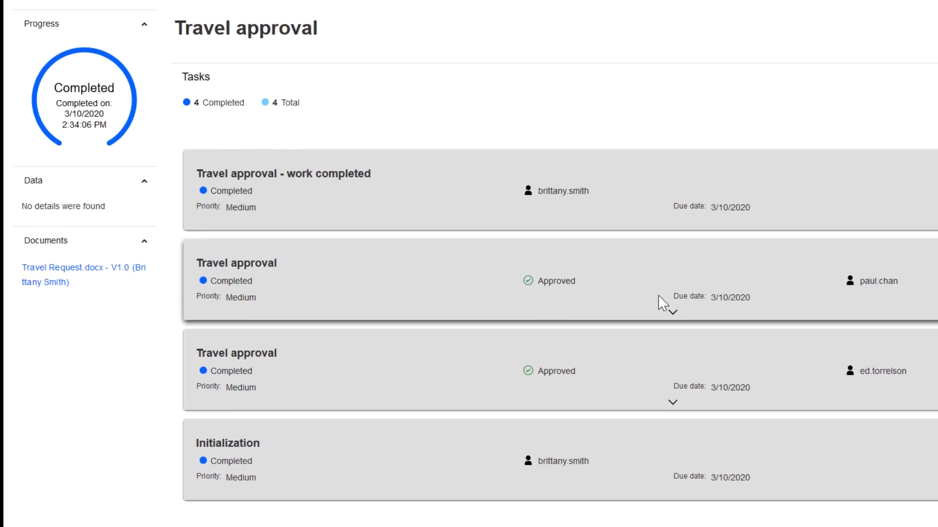
# Step: Expand both approval tasks' details to check each approval, then collapse one
pyautogui.click(672, 313)
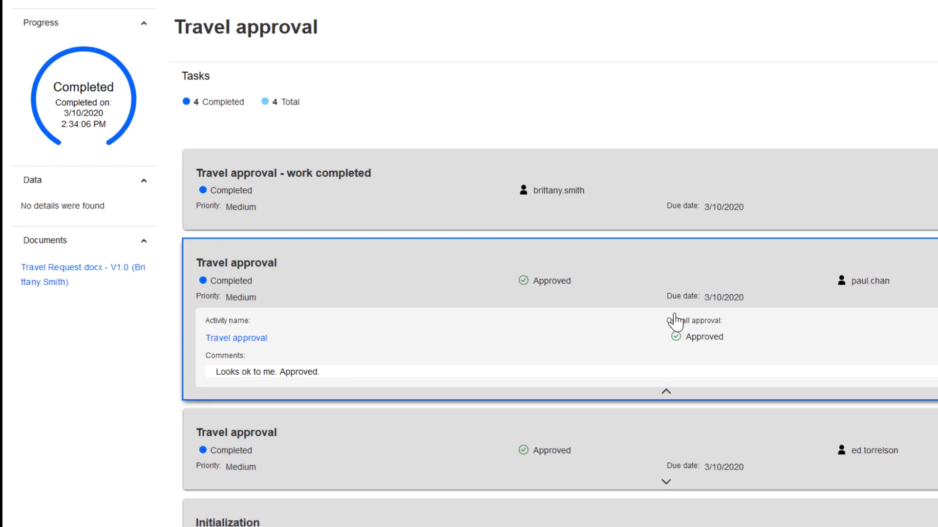
pyautogui.click(666, 481)
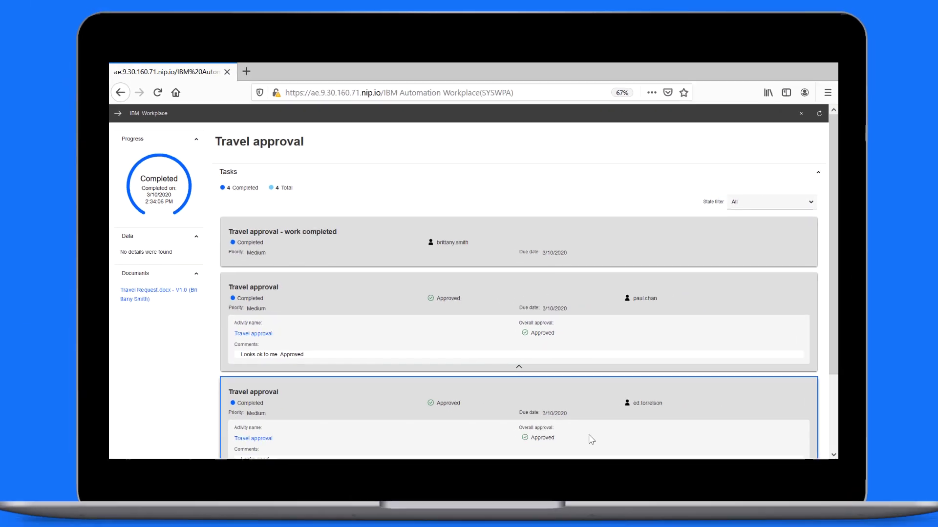
pyautogui.scroll(-2, 592, 440)
pyautogui.click(518, 377)
# Step: View the activity summary's Data and Documents sections, then close it
pyautogui.click(254, 287)
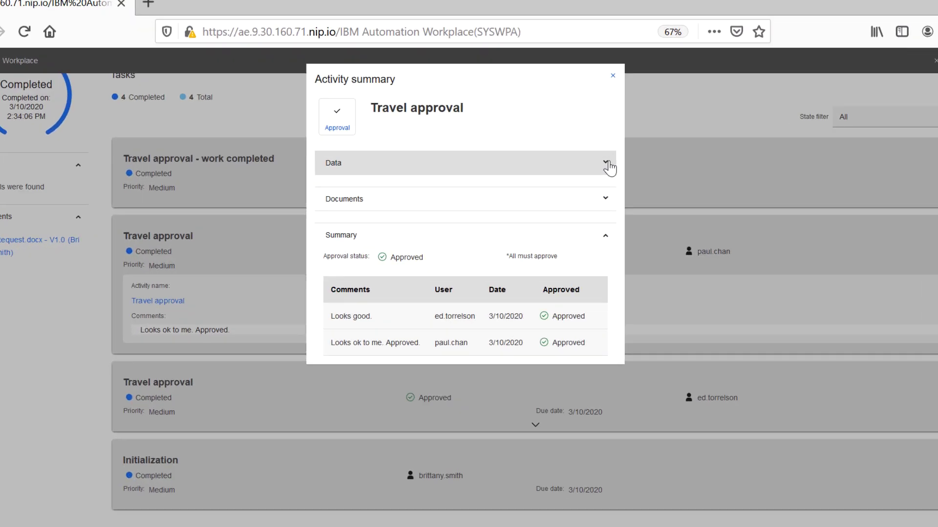
pyautogui.click(560, 195)
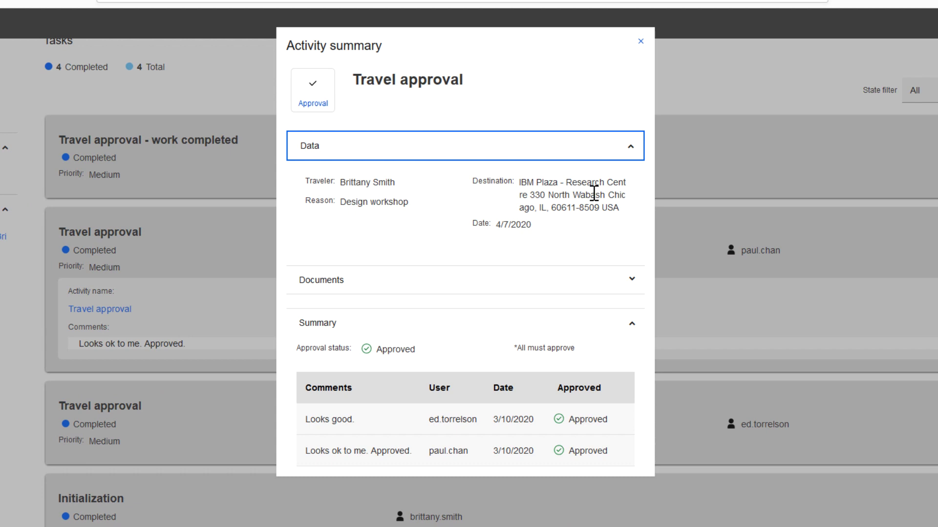
pyautogui.click(607, 277)
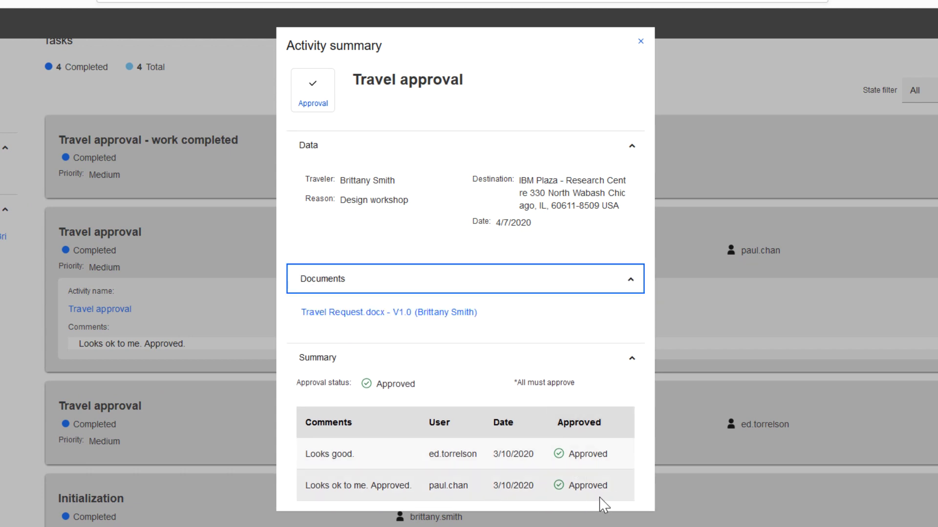
pyautogui.click(640, 41)
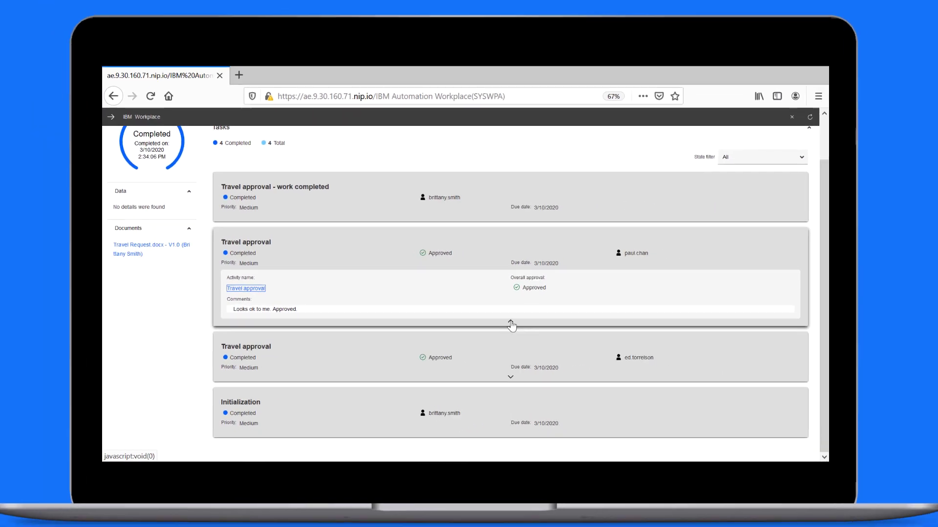
pyautogui.click(533, 353)
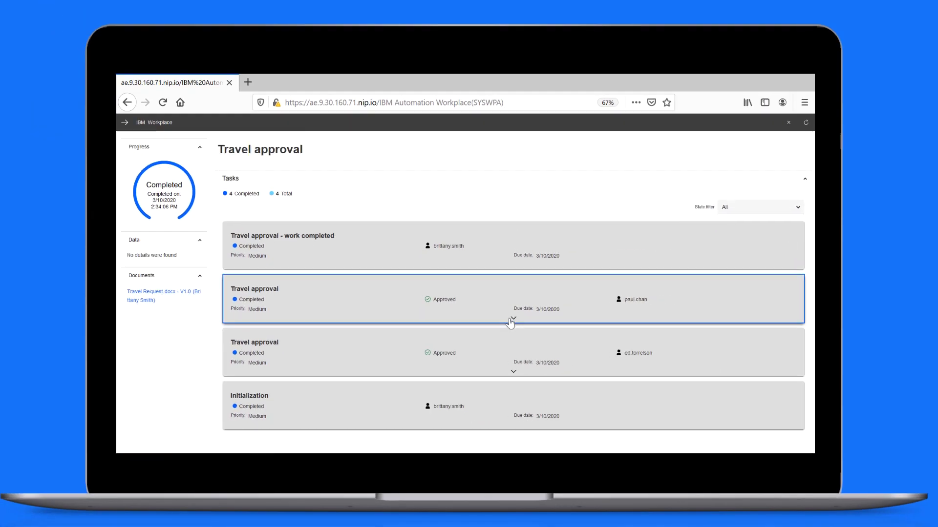